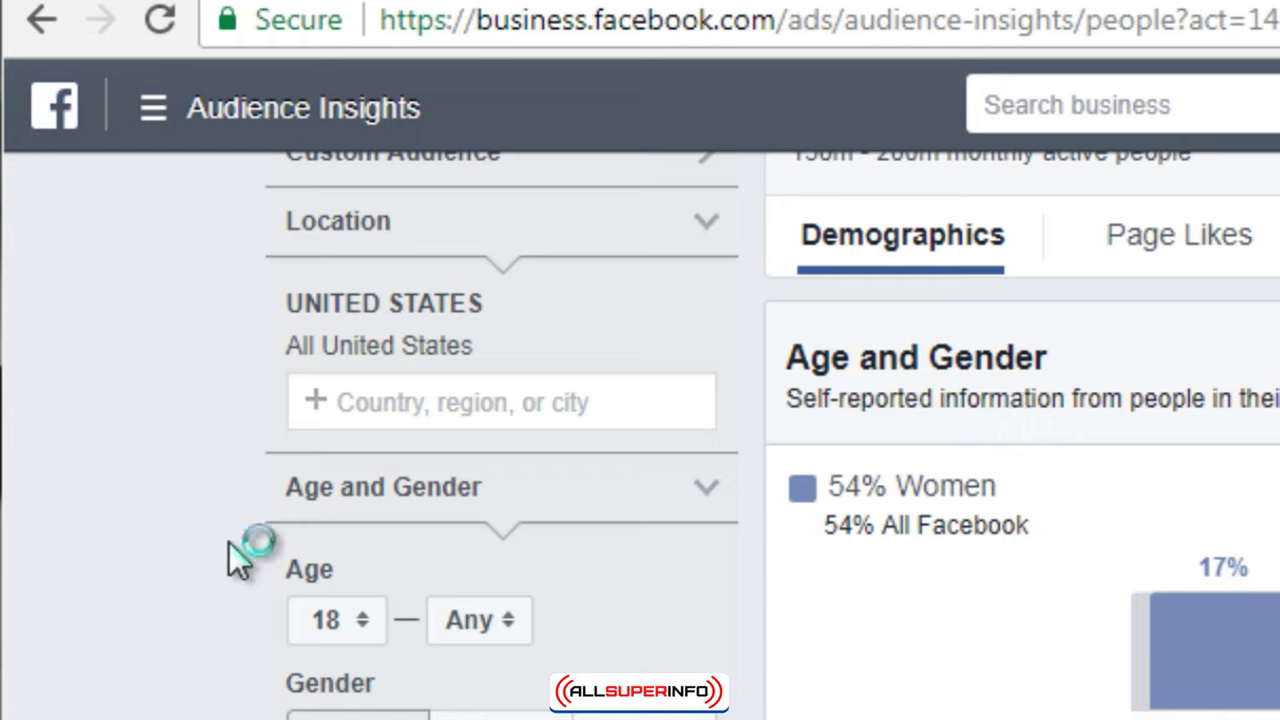
mouse_move(423, 323)
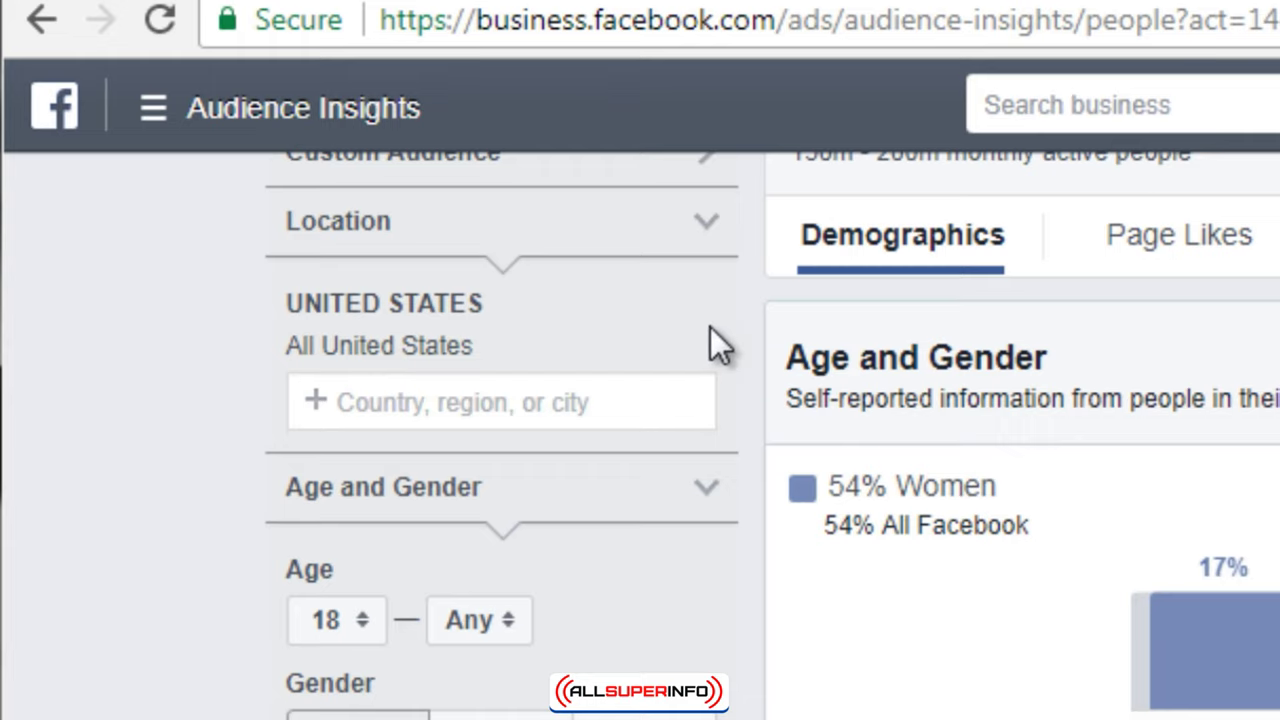
mouse_move(714, 312)
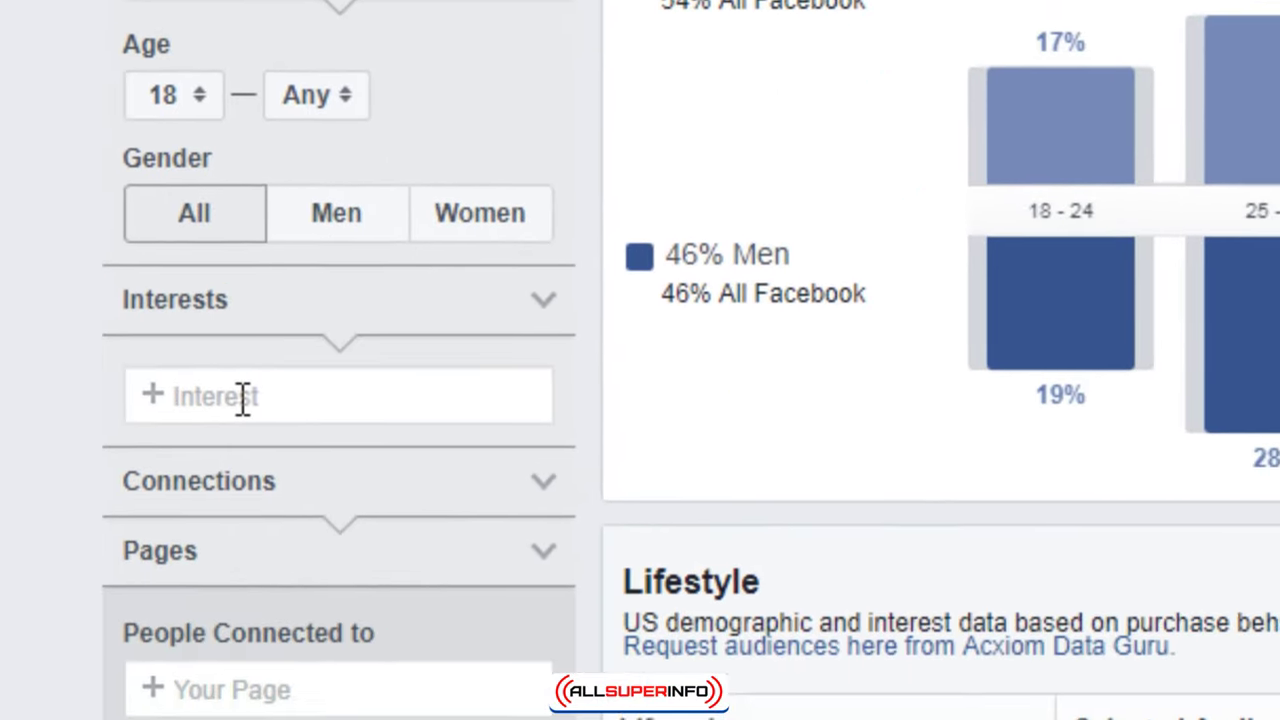
Step: Search 'scuba diving' in the Interest field and add Scuba Diving Magazine as an interest
click(195, 338)
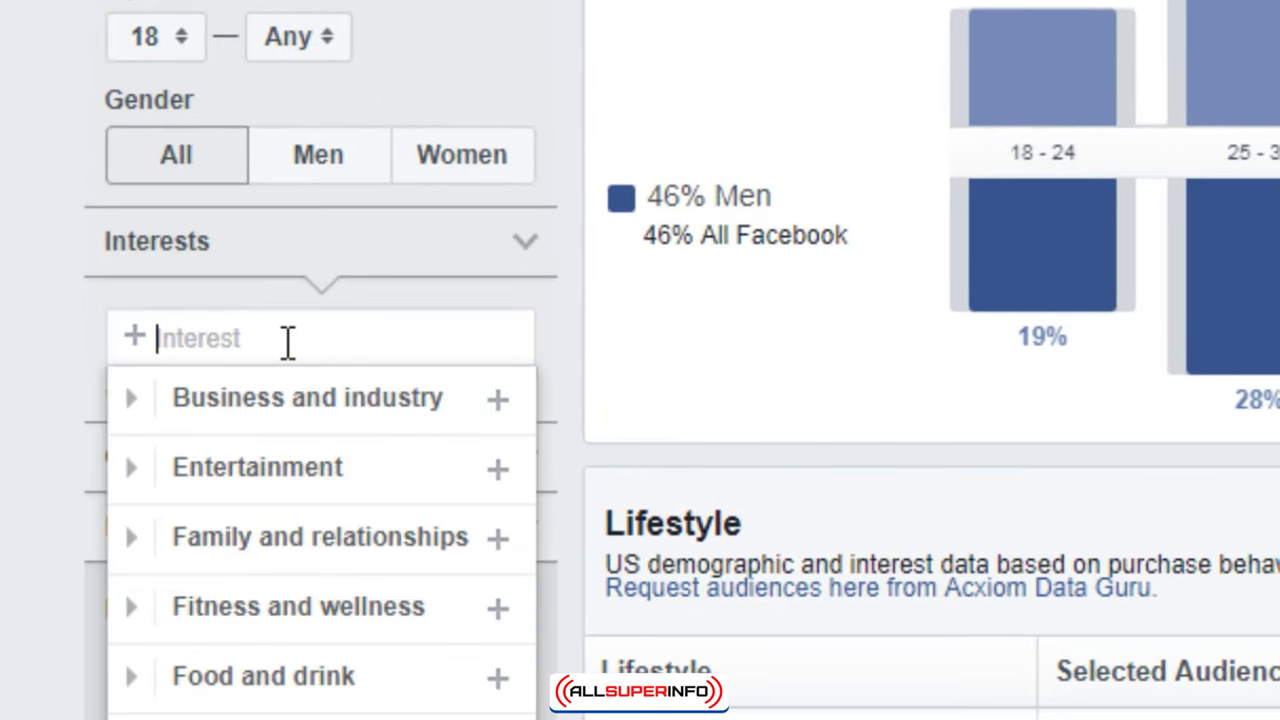
text(scu)
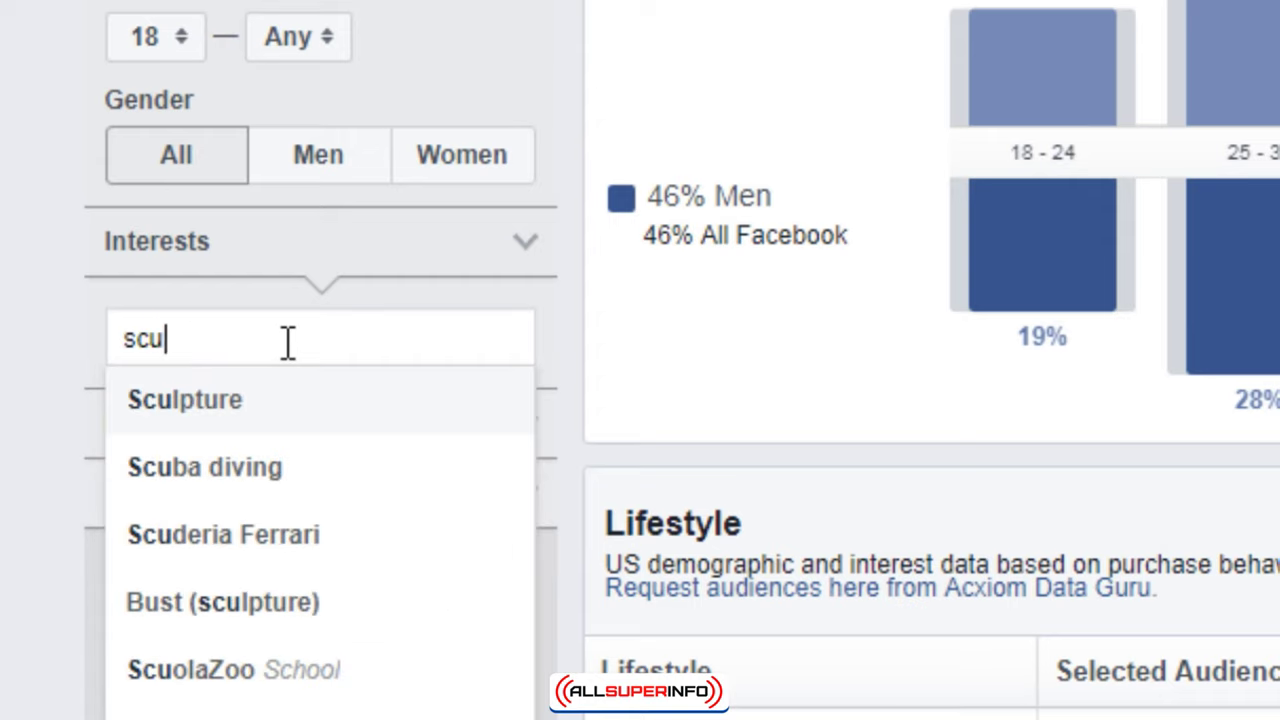
text(ba )
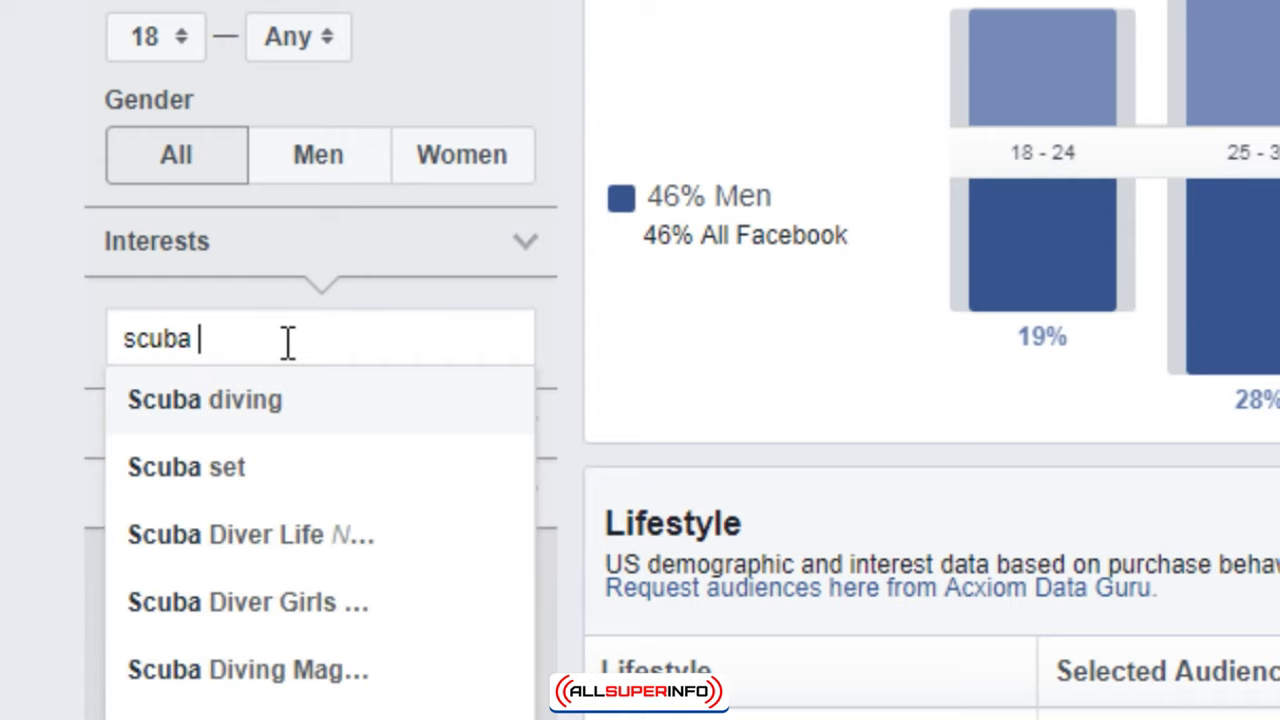
text(mask)
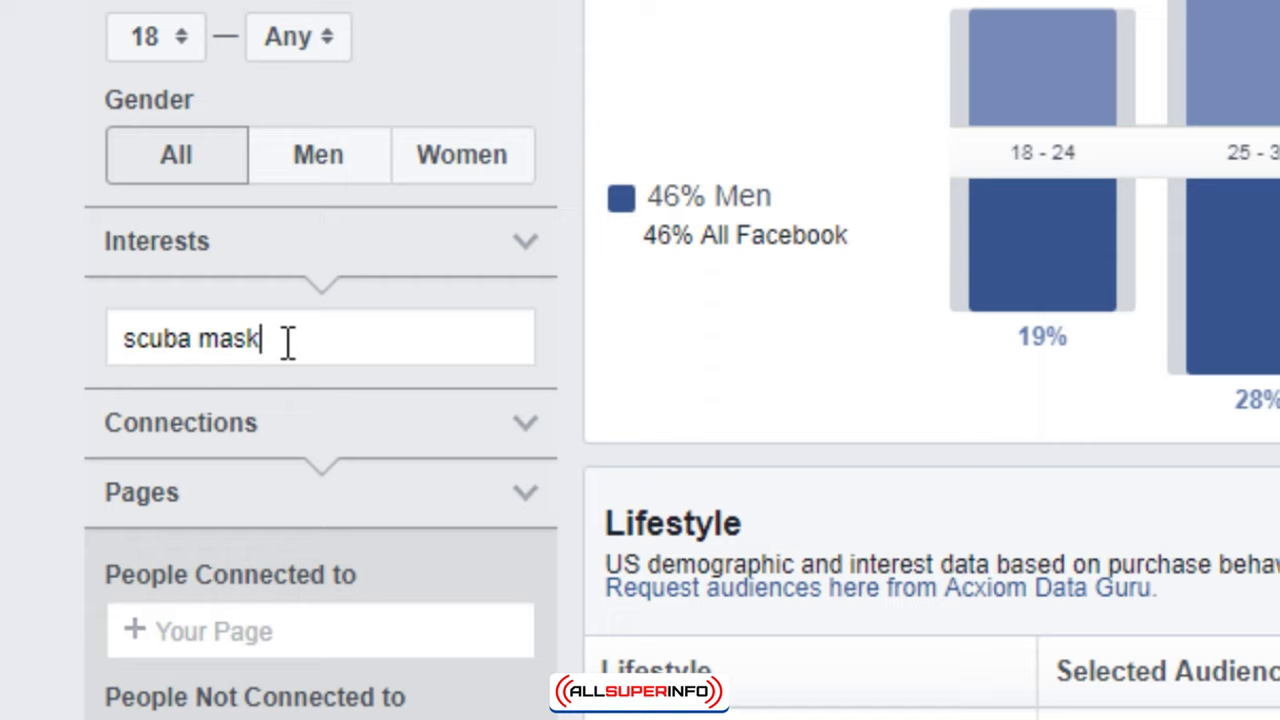
key(BackSpace)
key(BackSpace)
key(BackSpace)
key(BackSpace)
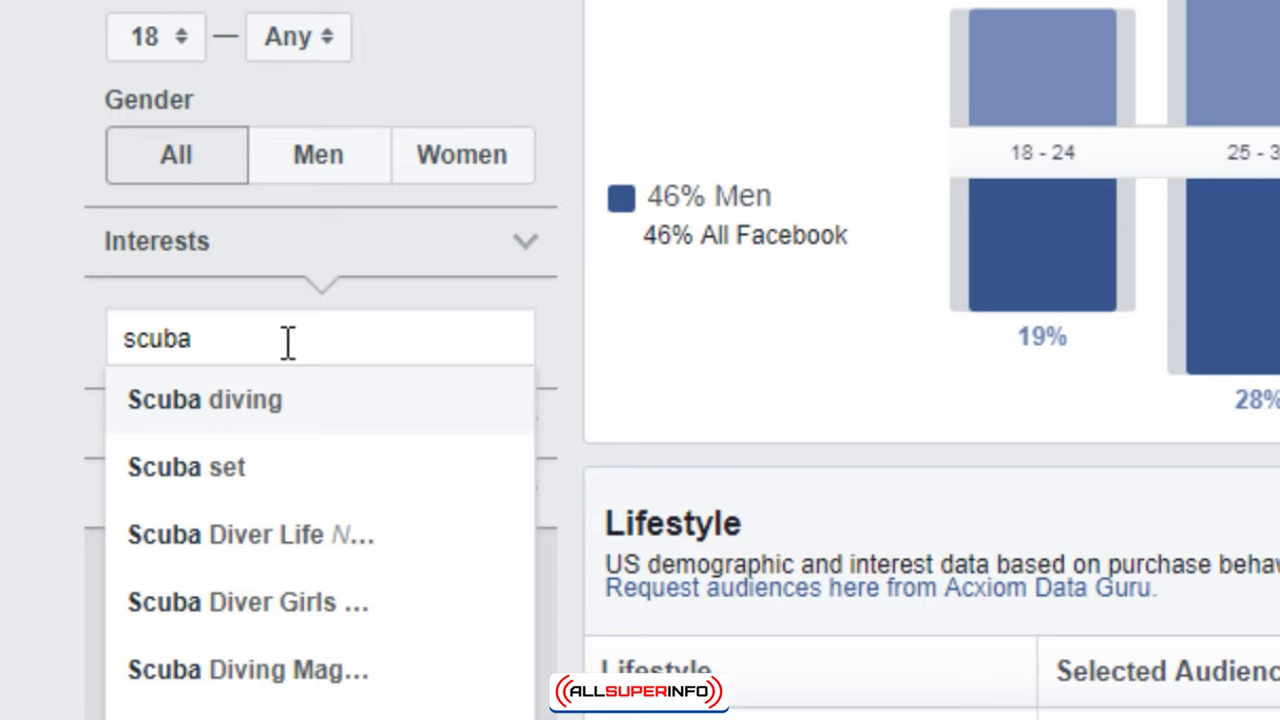
text(diving)
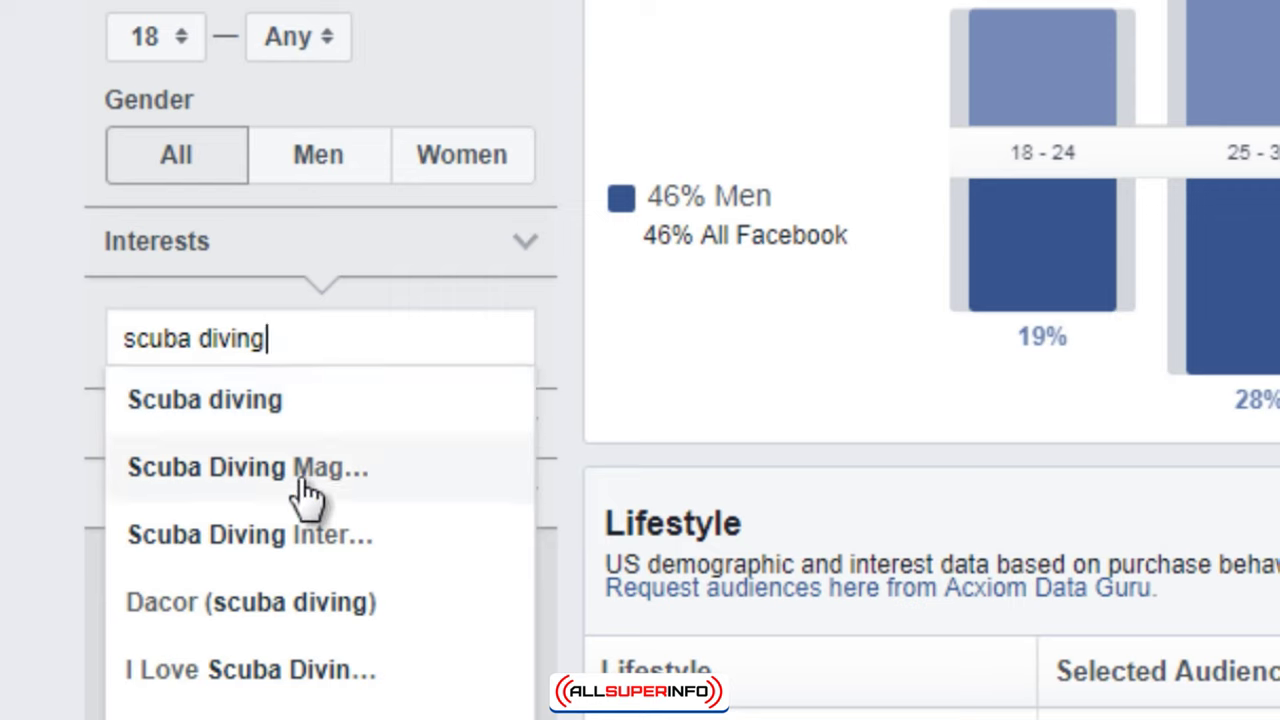
click(238, 452)
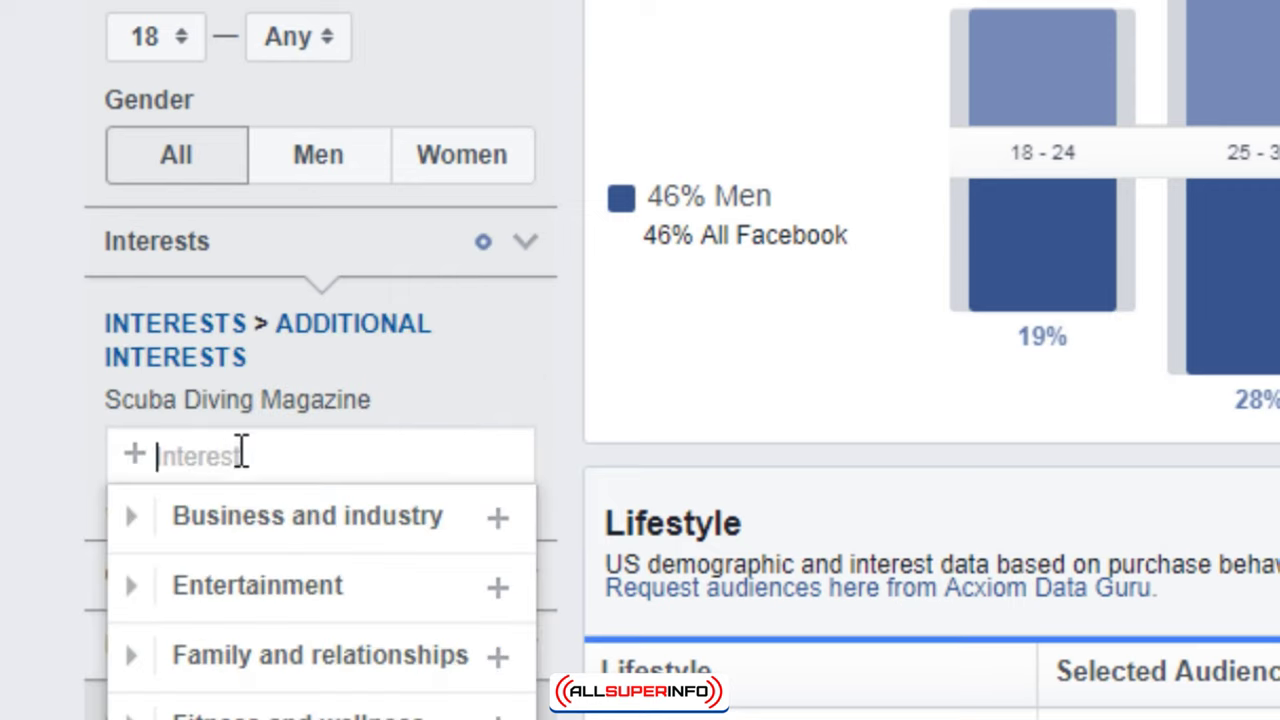
Step: Close the interest category list and inspect the Age and Gender chart bars
click(54, 402)
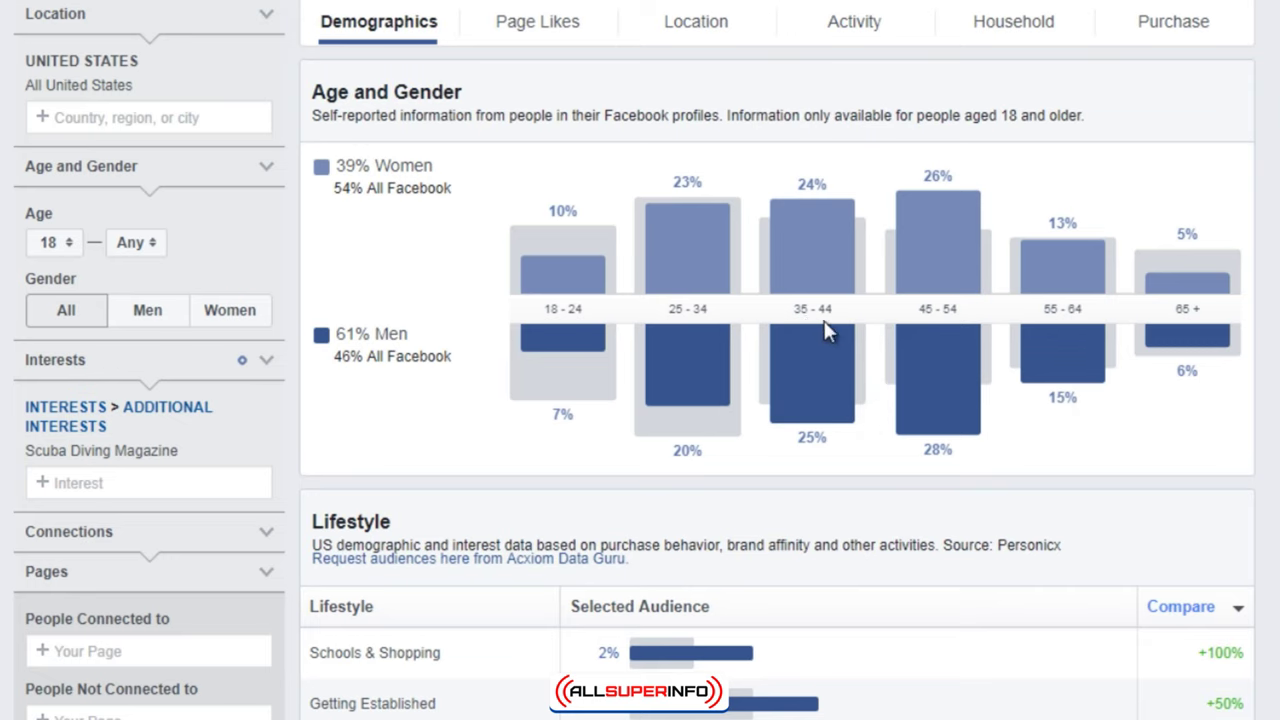
mouse_move(963, 341)
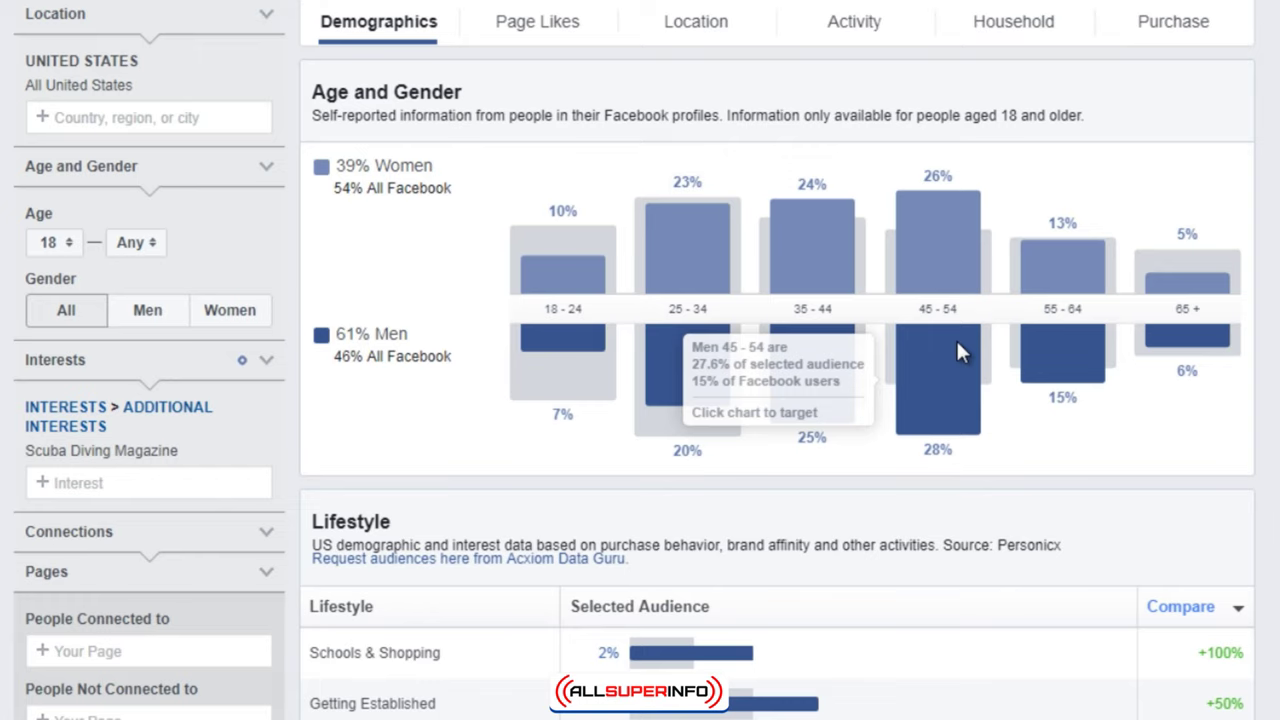
mouse_move(960, 213)
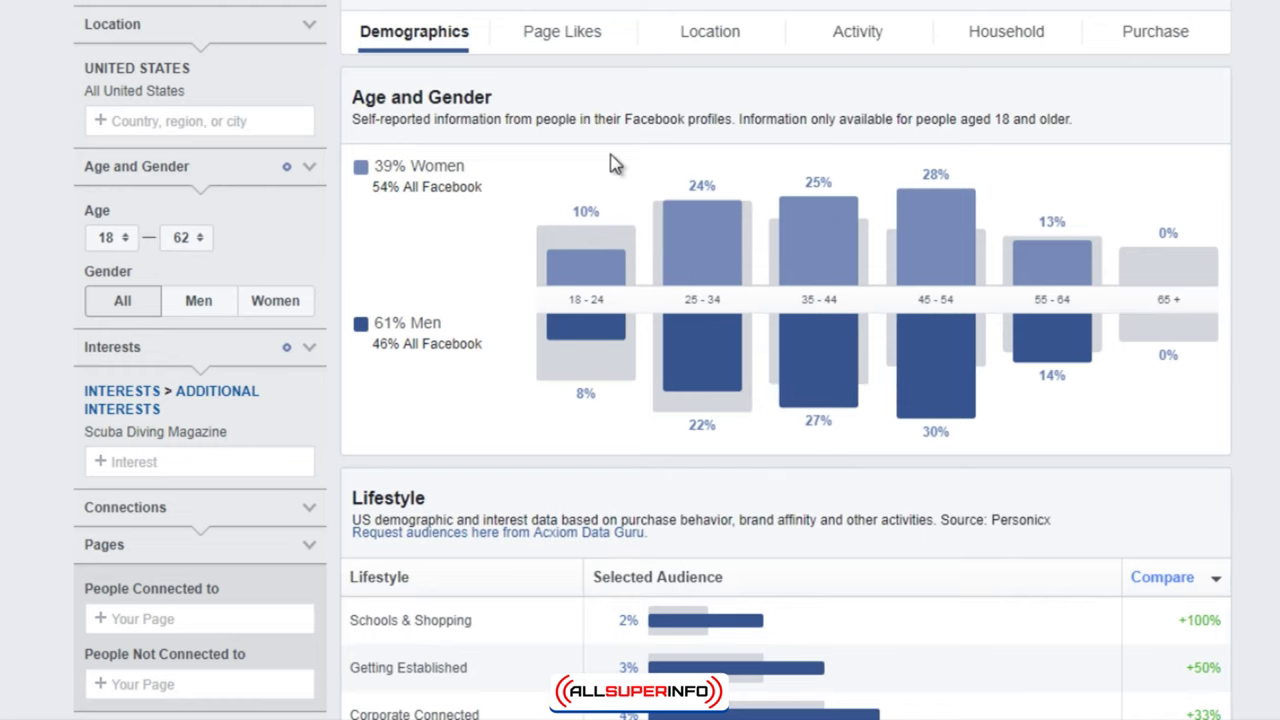
scroll(468, 279, down, 1)
scroll(468, 279, down, 5)
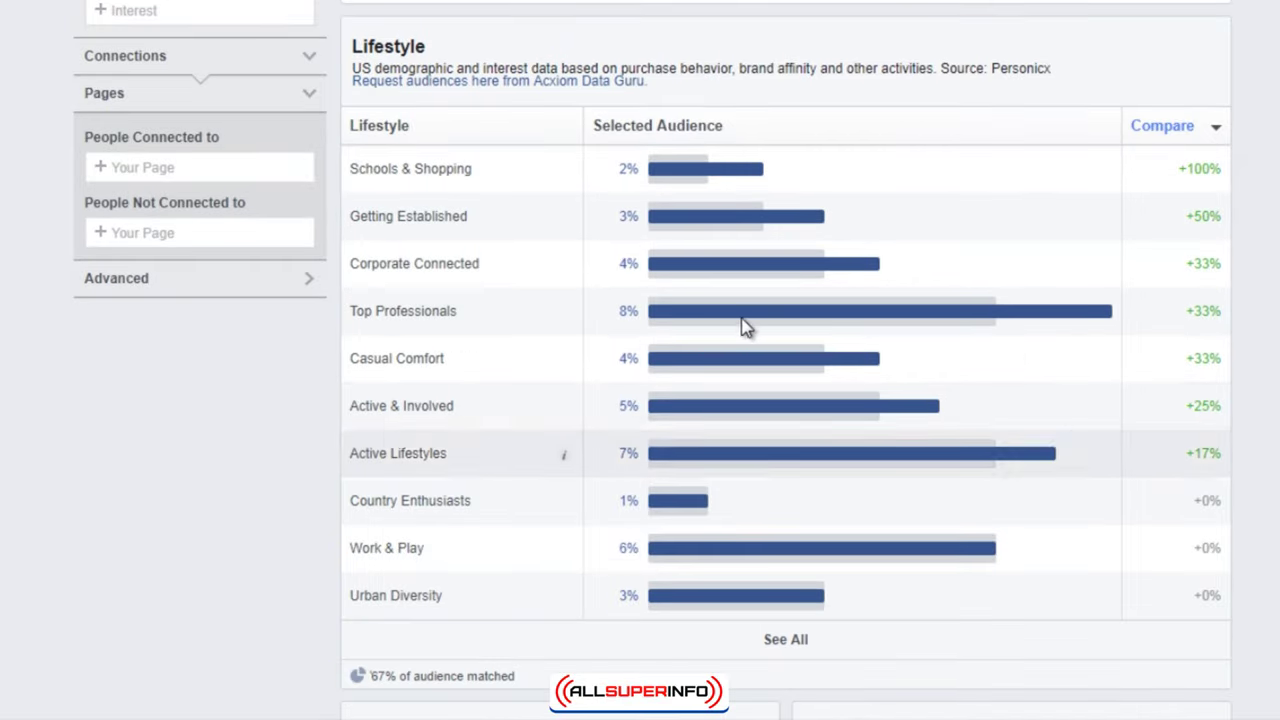
mouse_move(740, 378)
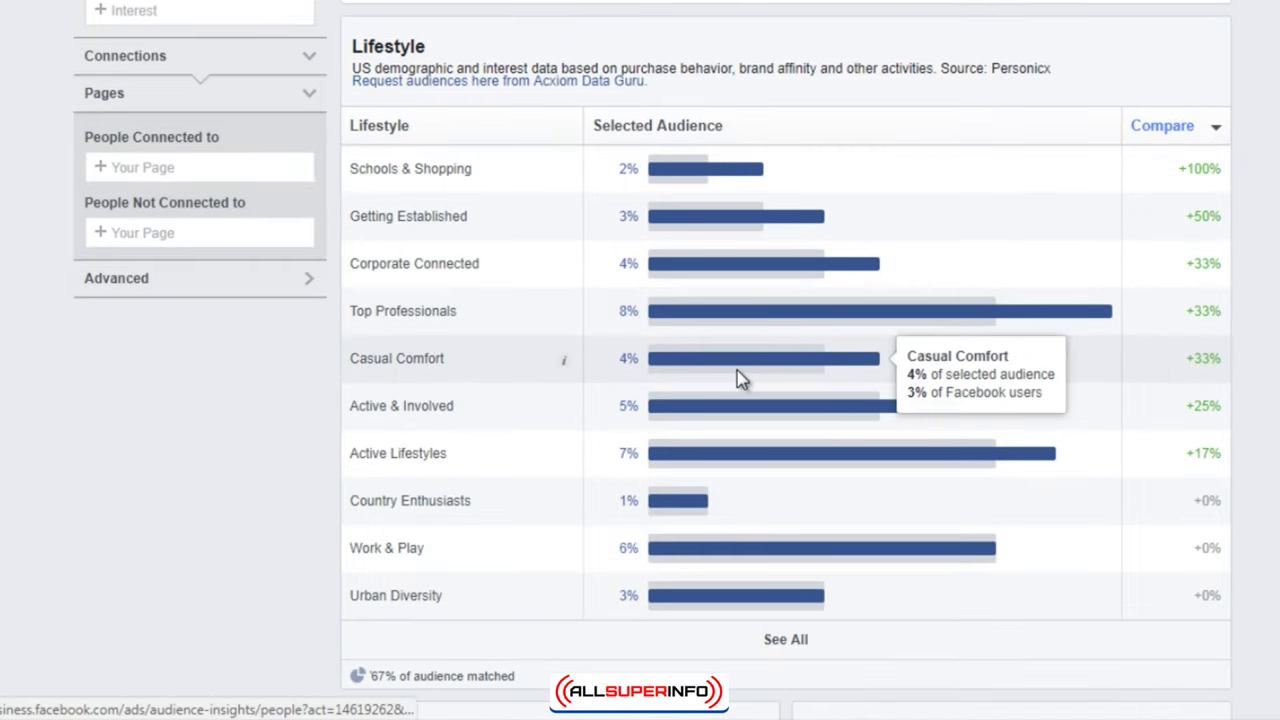
scroll(748, 440, down, 6)
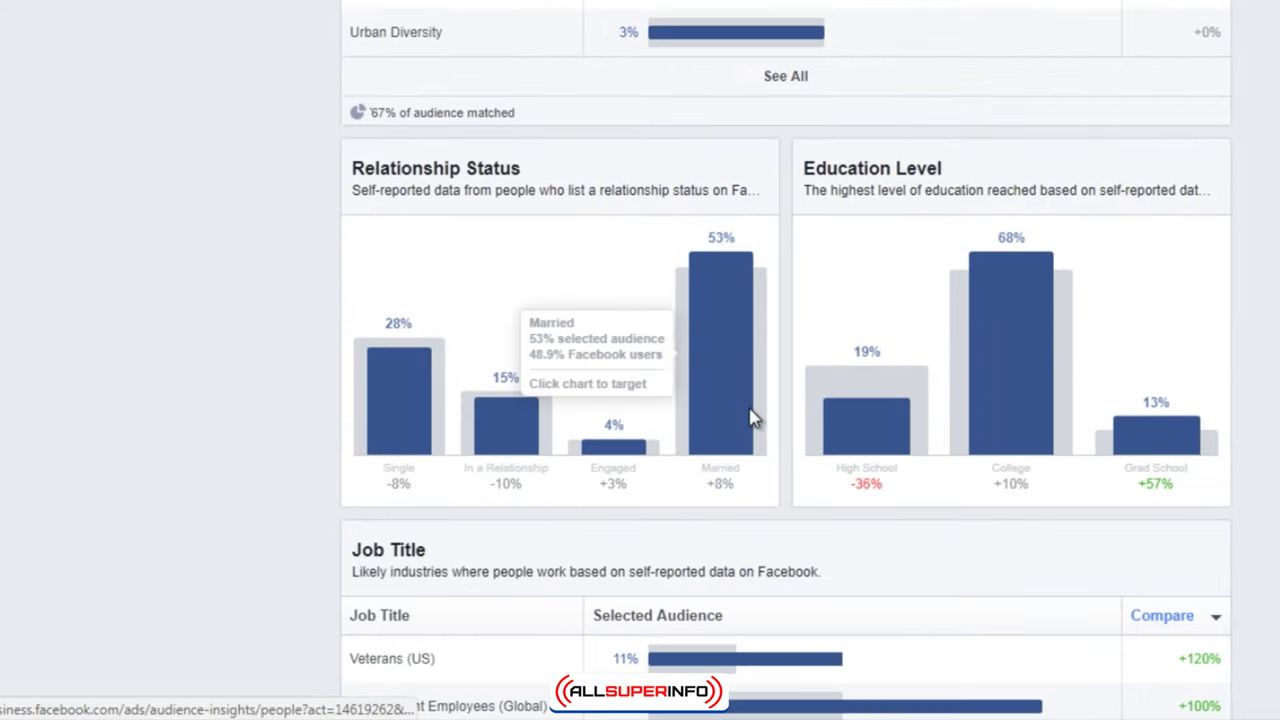
scroll(731, 414, down, 1)
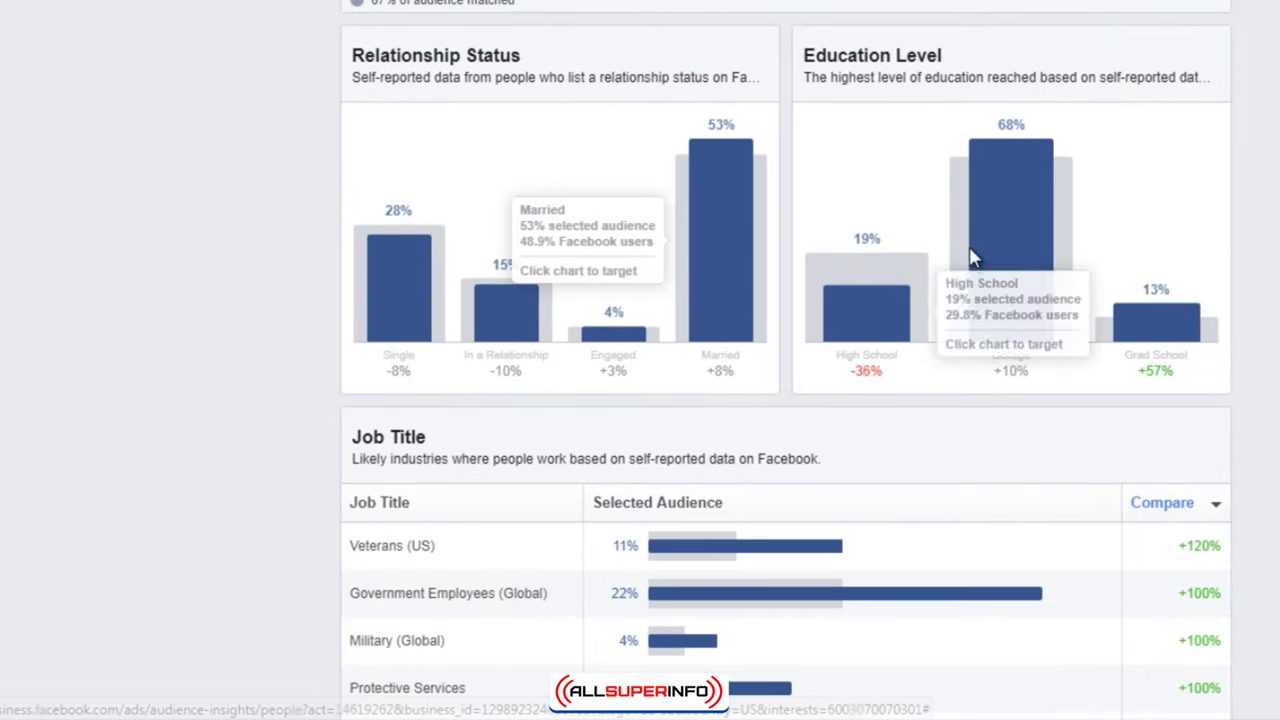
scroll(980, 251, down, 2)
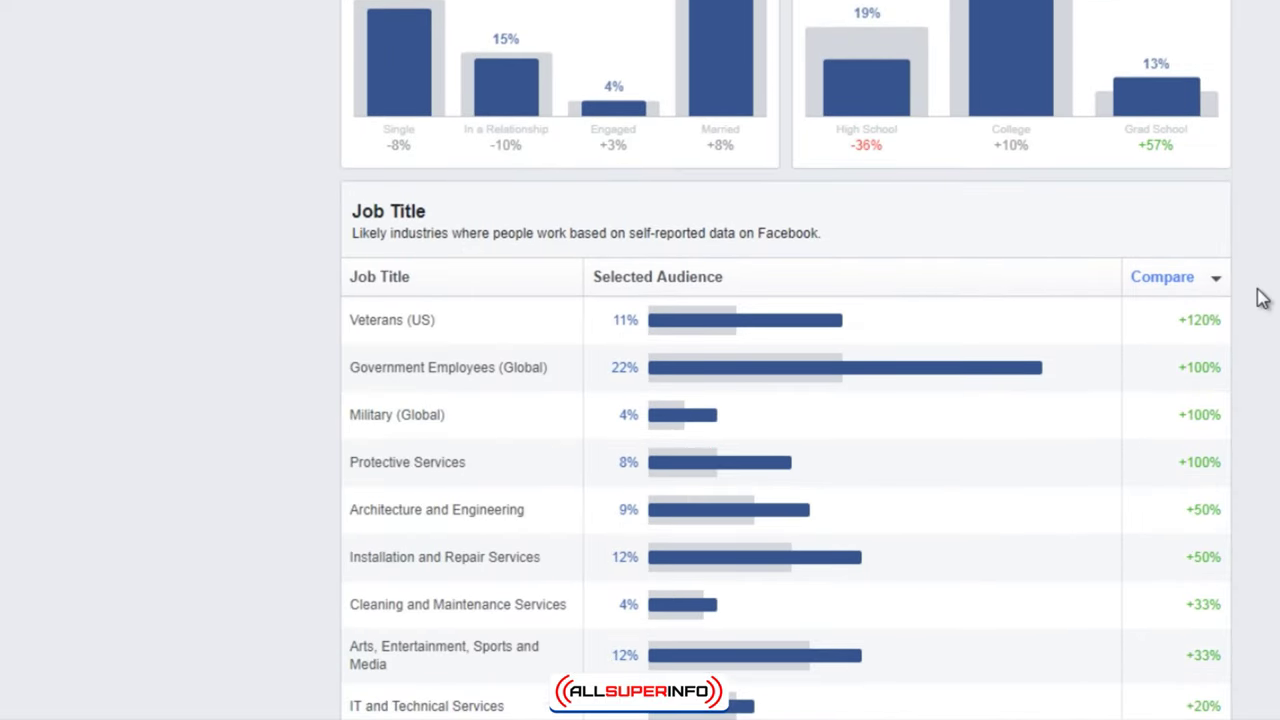
scroll(1261, 296, down, 1)
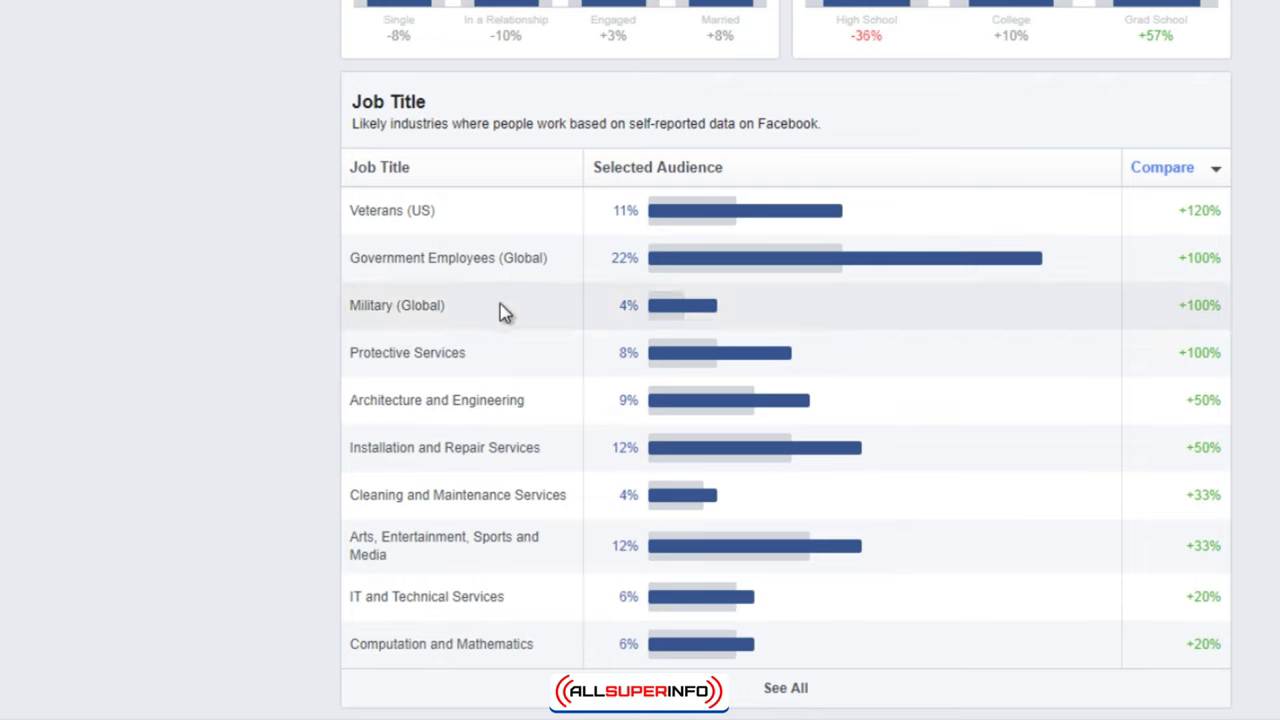
scroll(530, 476, up, 6)
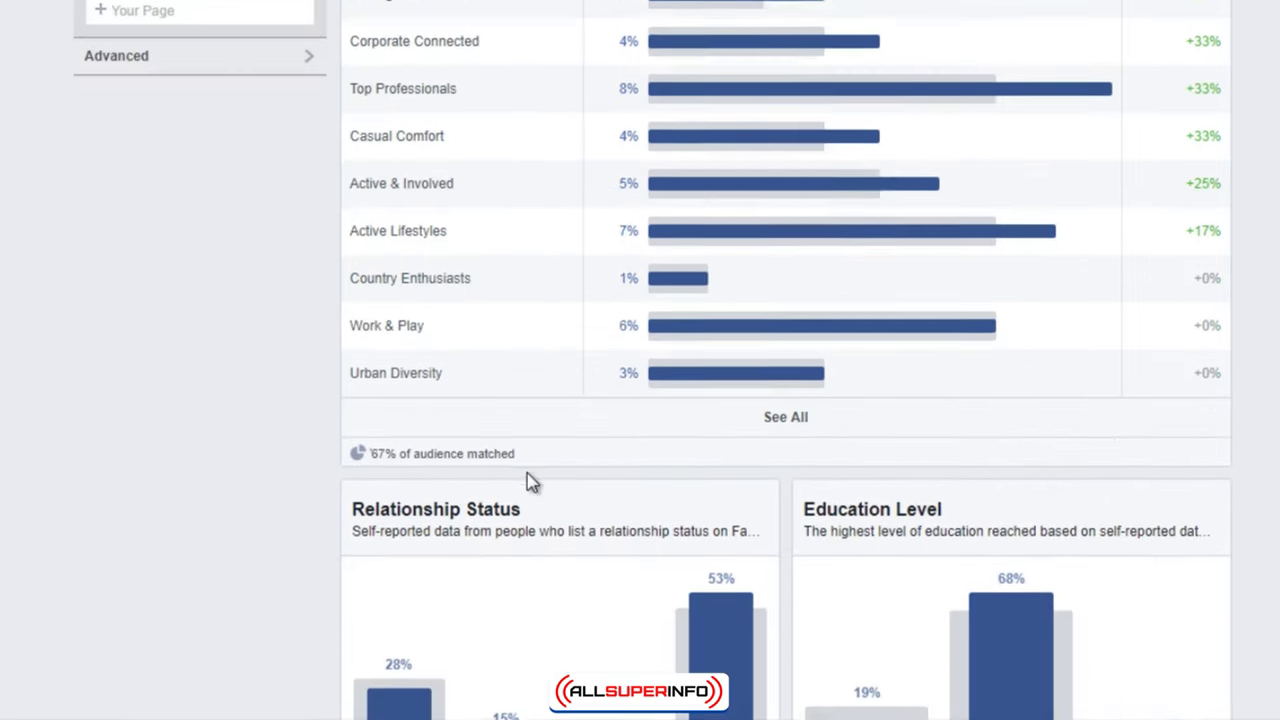
scroll(530, 481, up, 8)
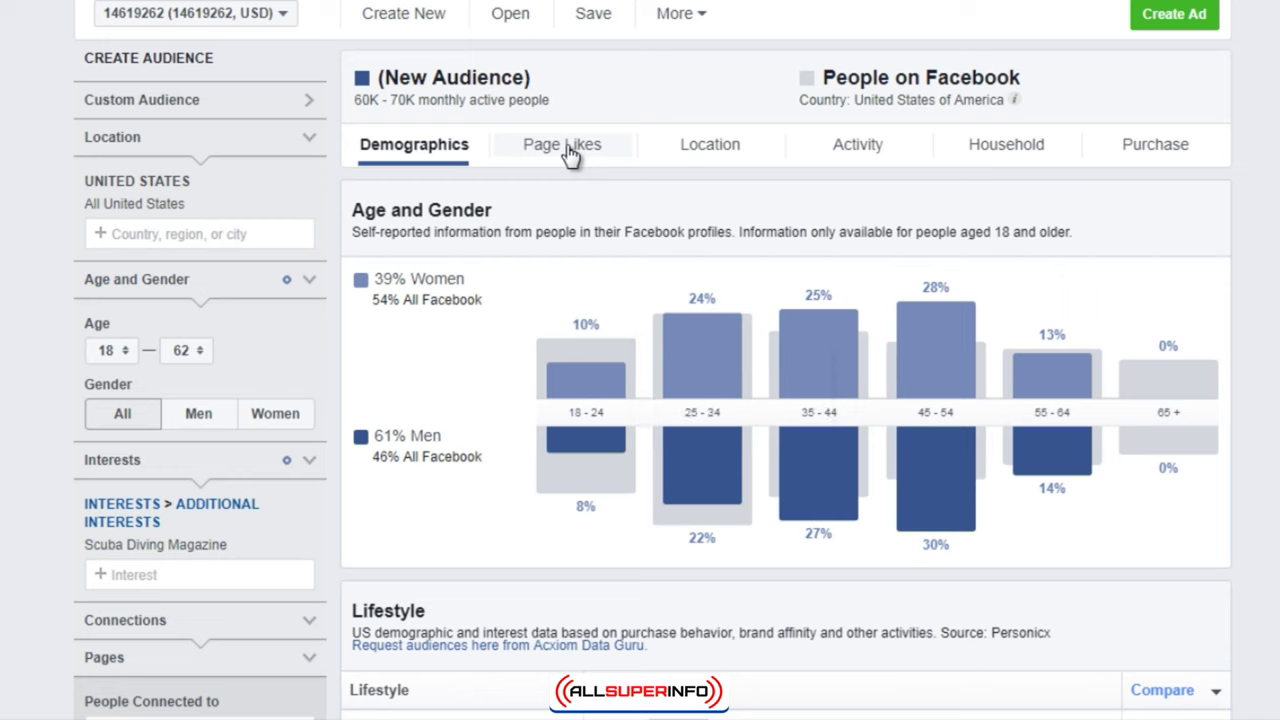
click(562, 146)
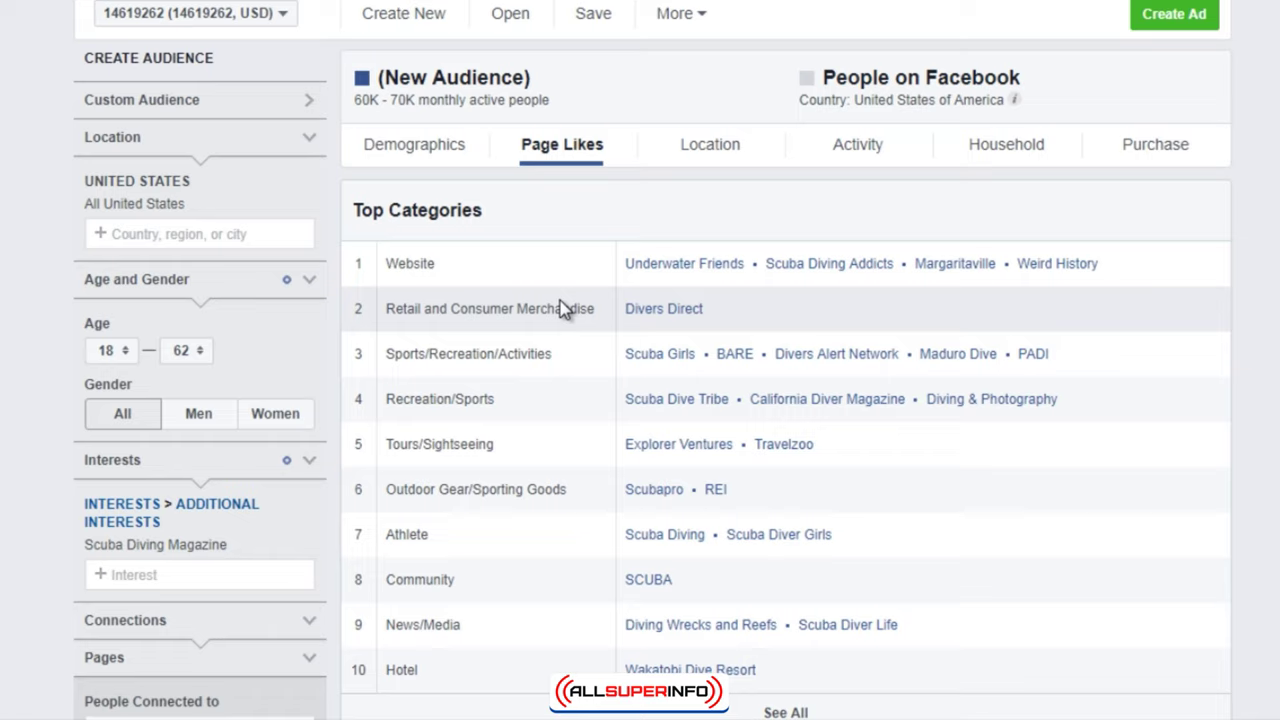
click(724, 163)
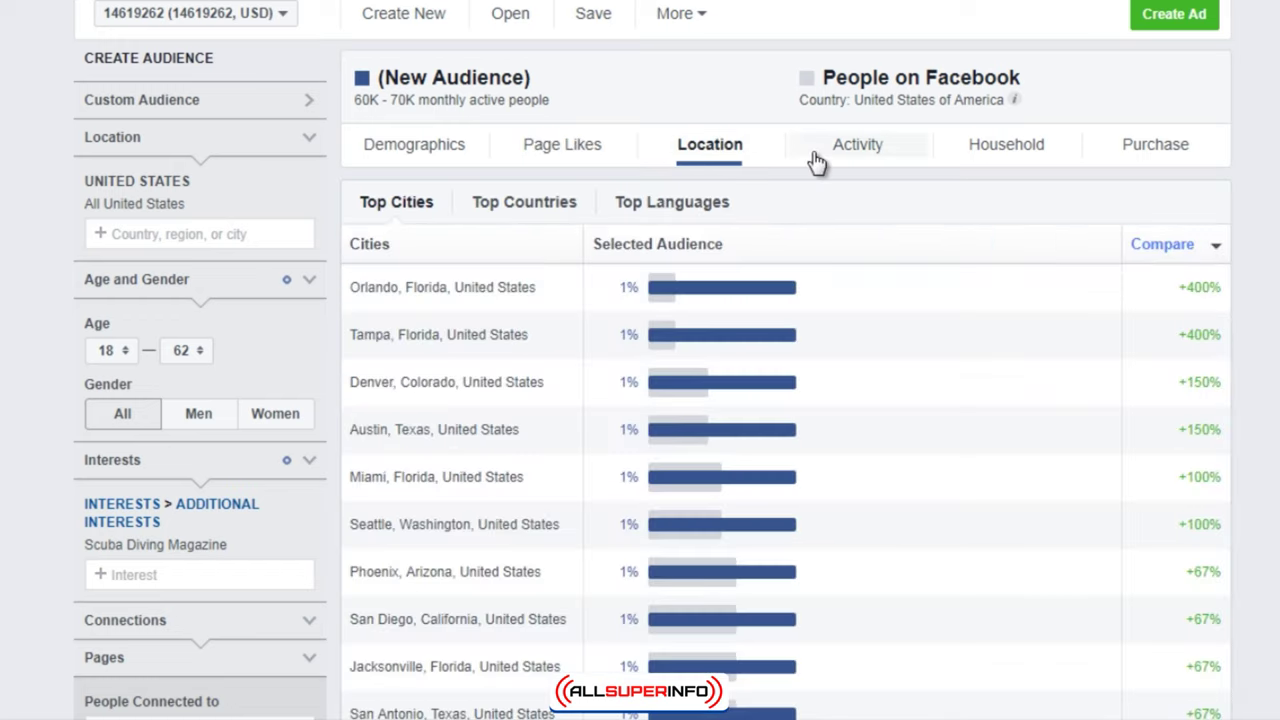
click(880, 150)
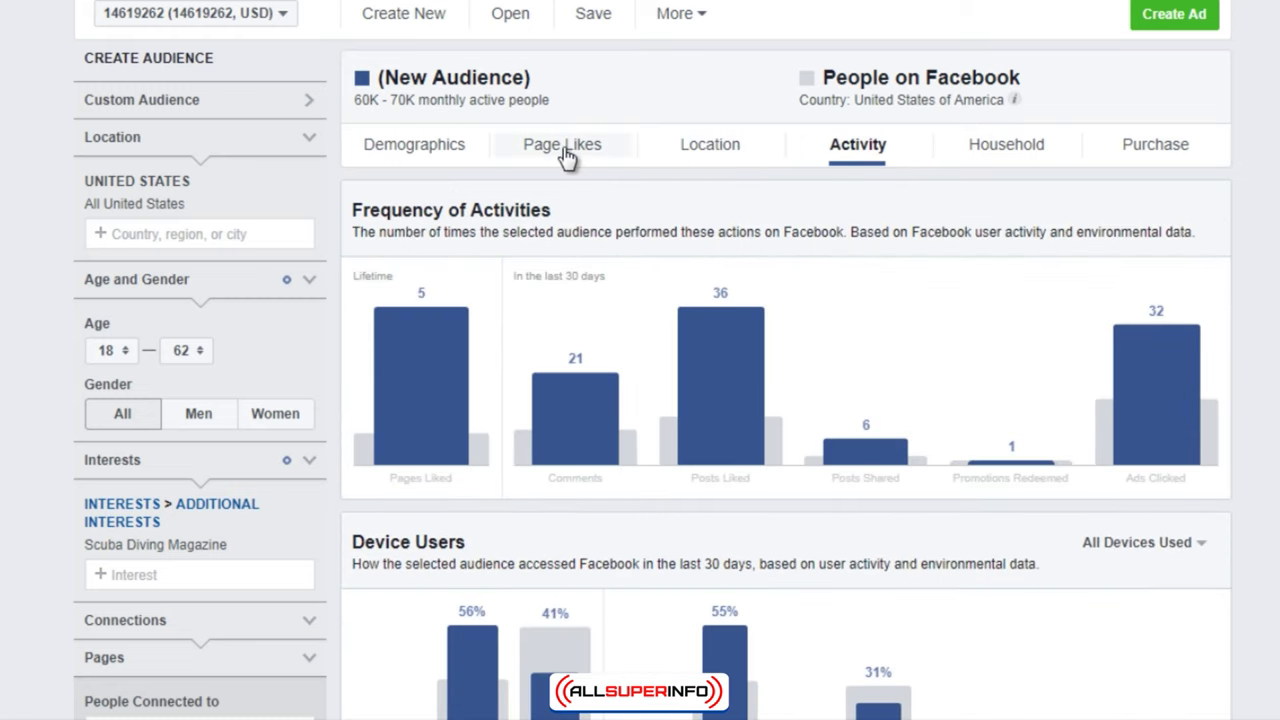
click(436, 162)
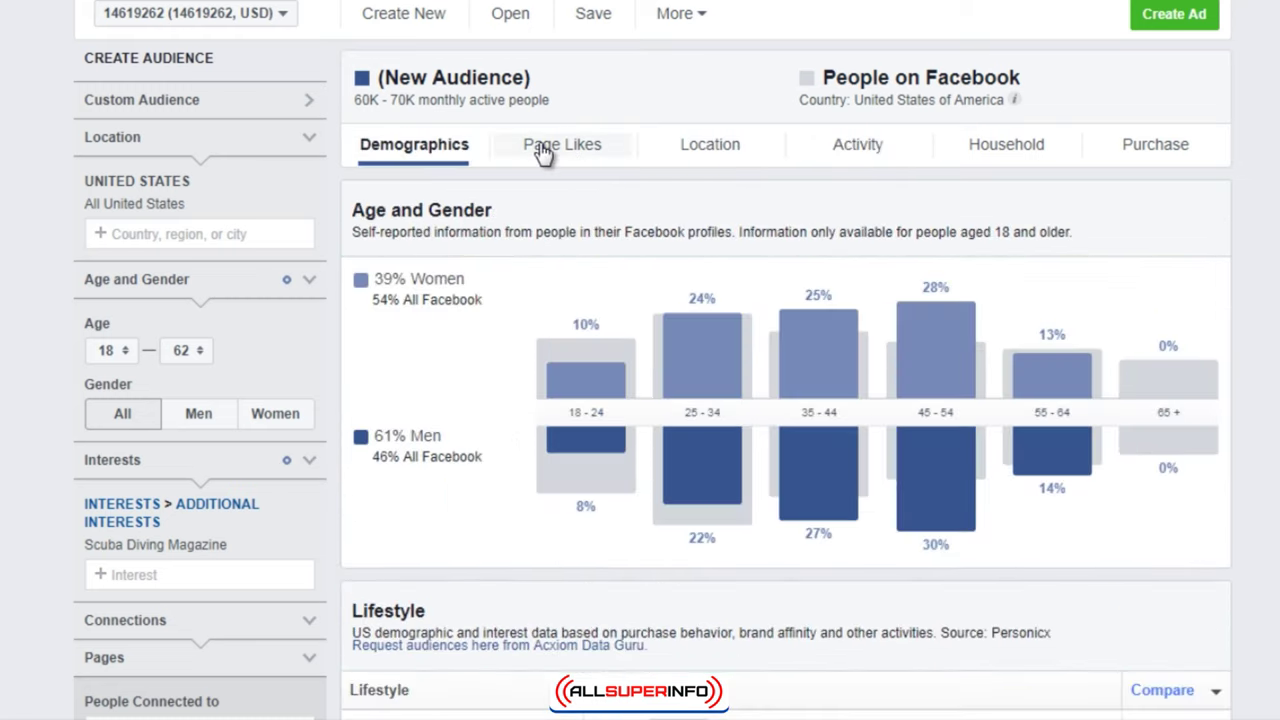
scroll(512, 318, down, 5)
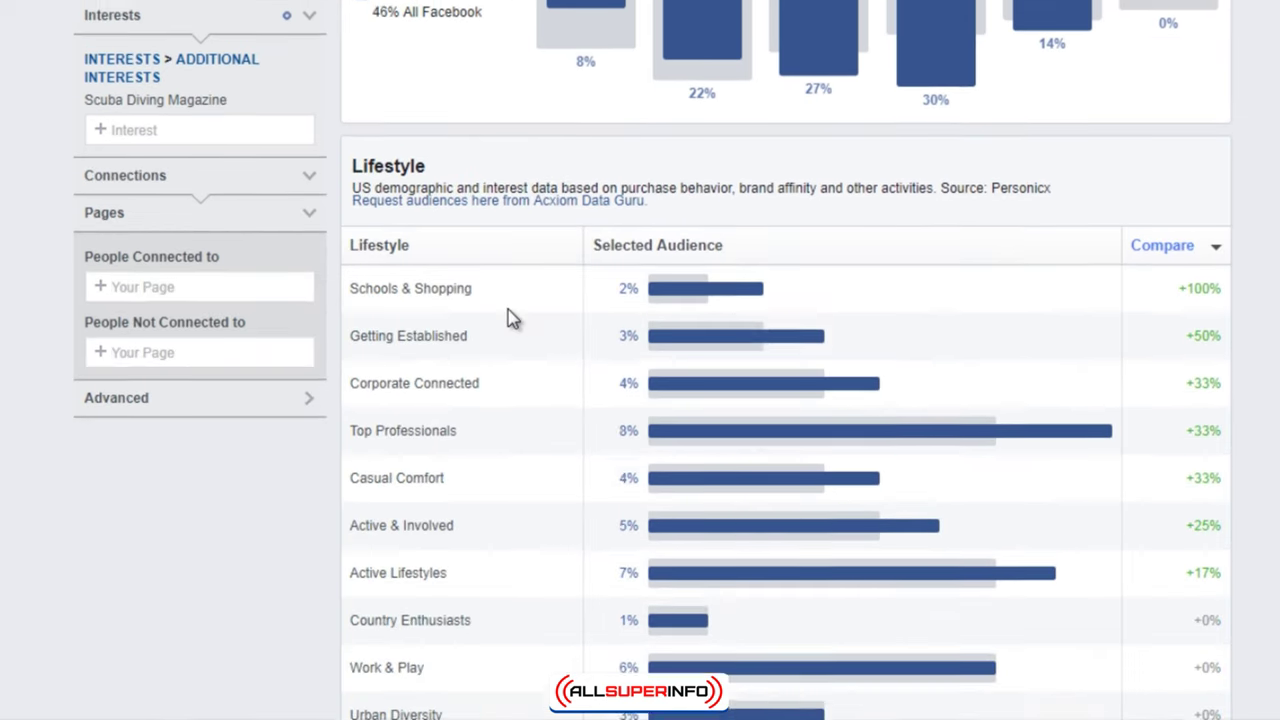
scroll(512, 318, up, 2)
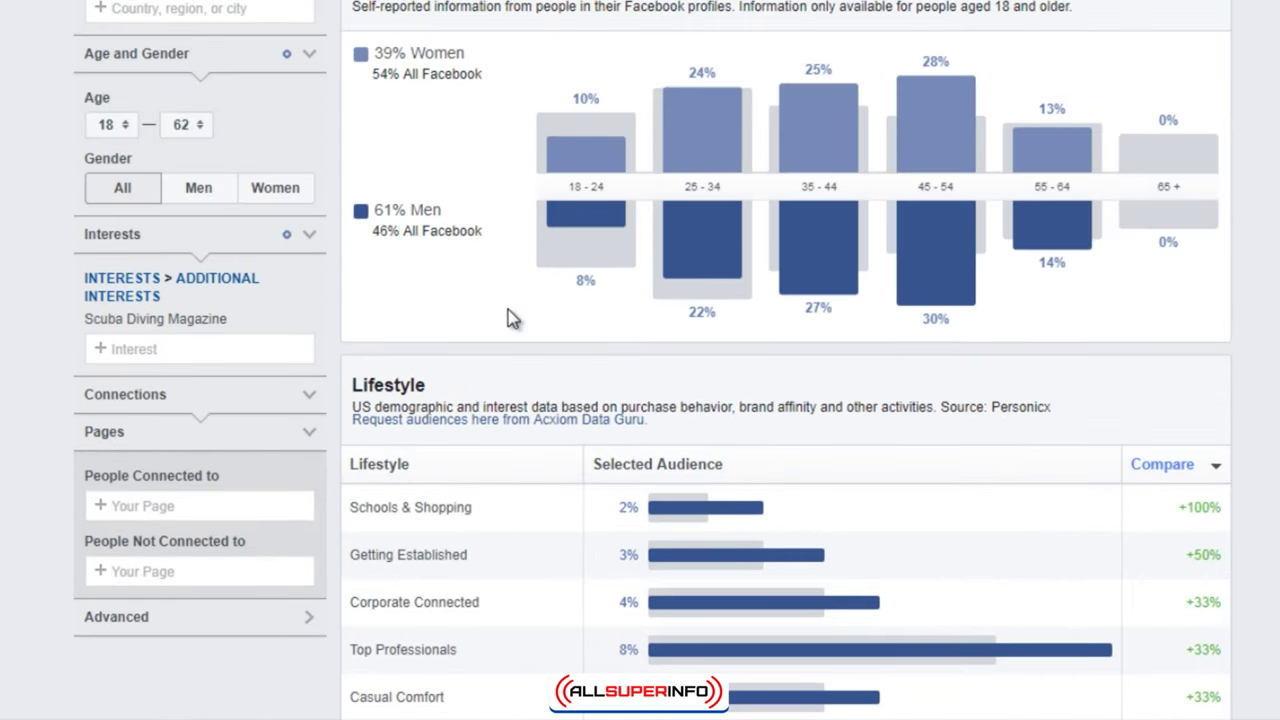
scroll(512, 318, up, 1)
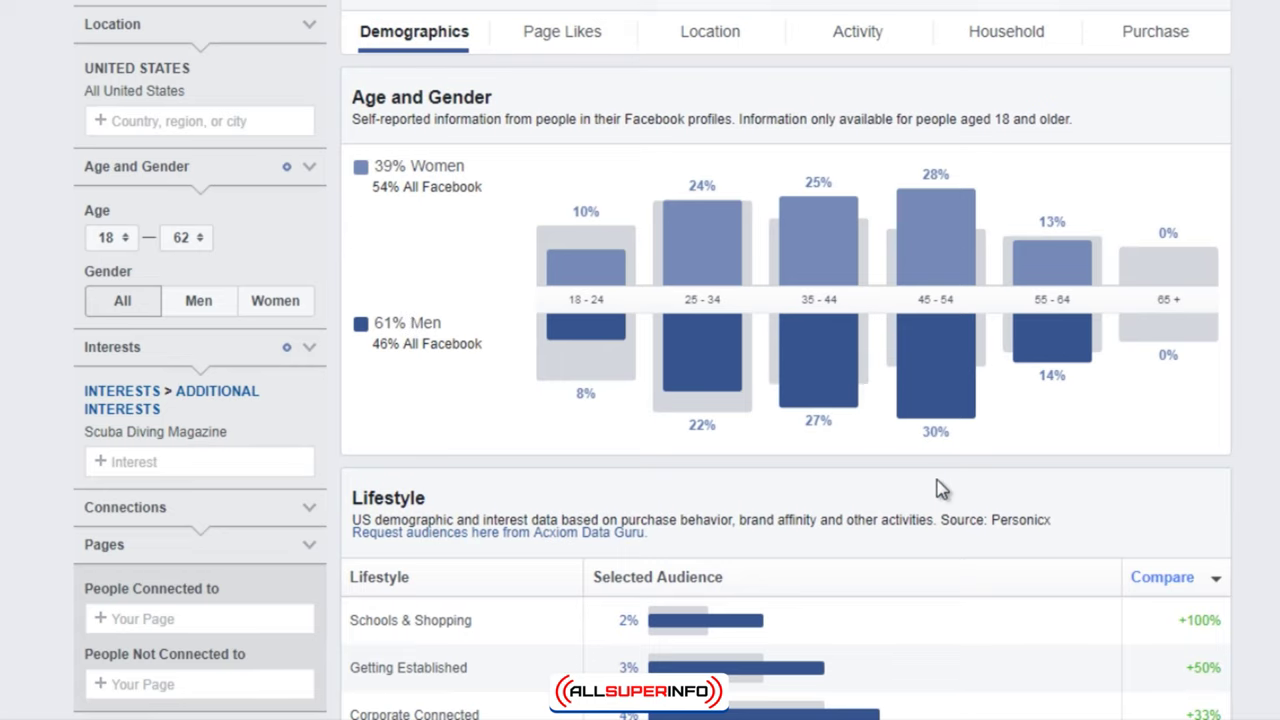
Step: Select the Men 45–54 bar and review the updated stats: 67% married, 64% college-educated, 30% government employees
mouse_move(930, 350)
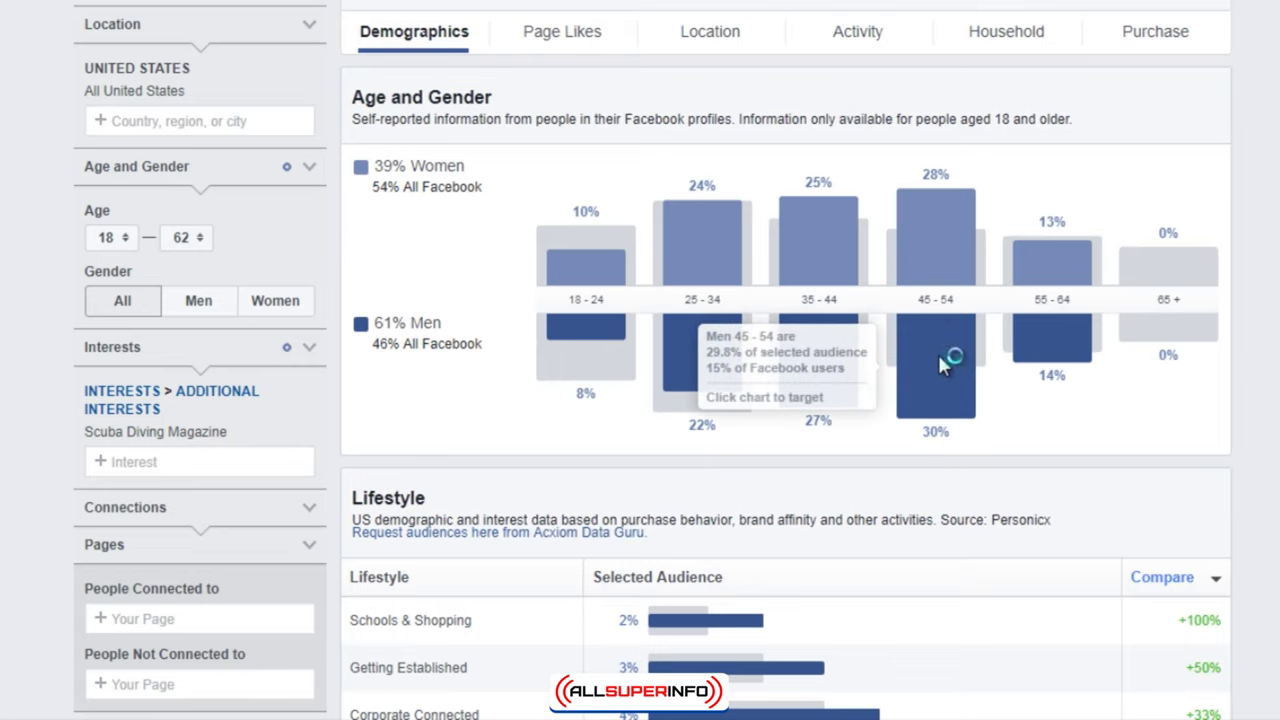
click(937, 351)
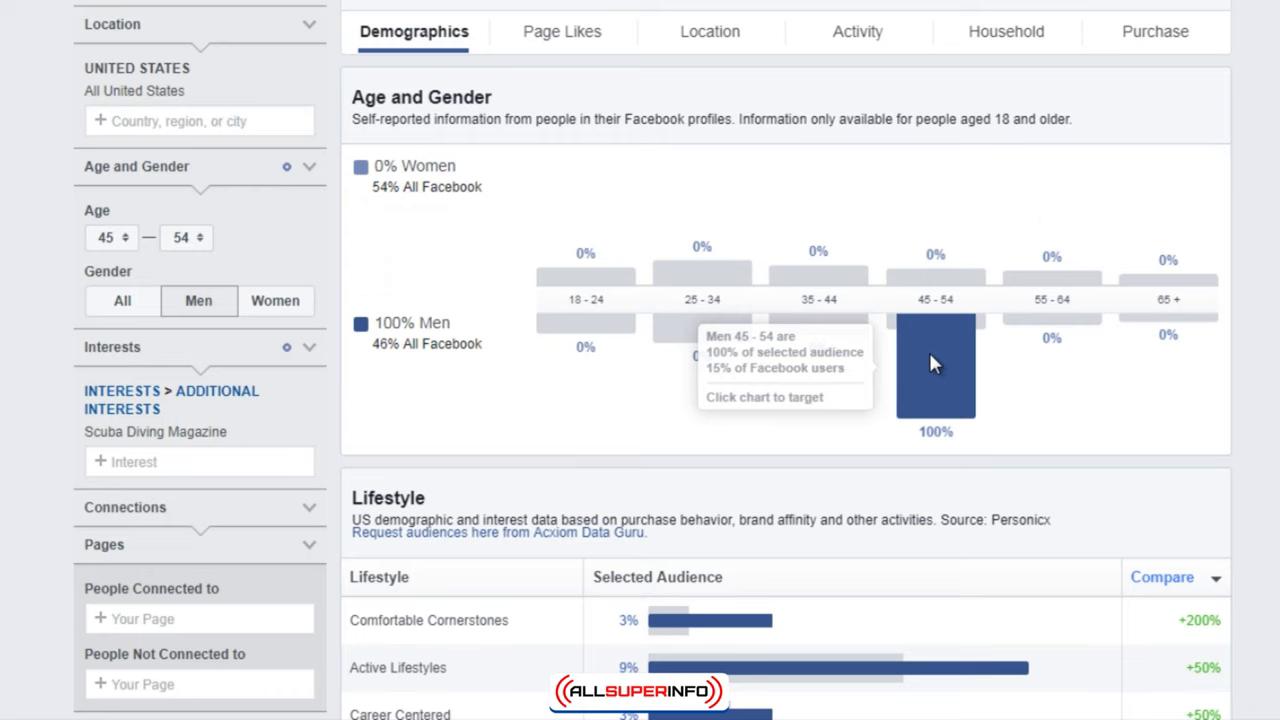
scroll(930, 360, down, 6)
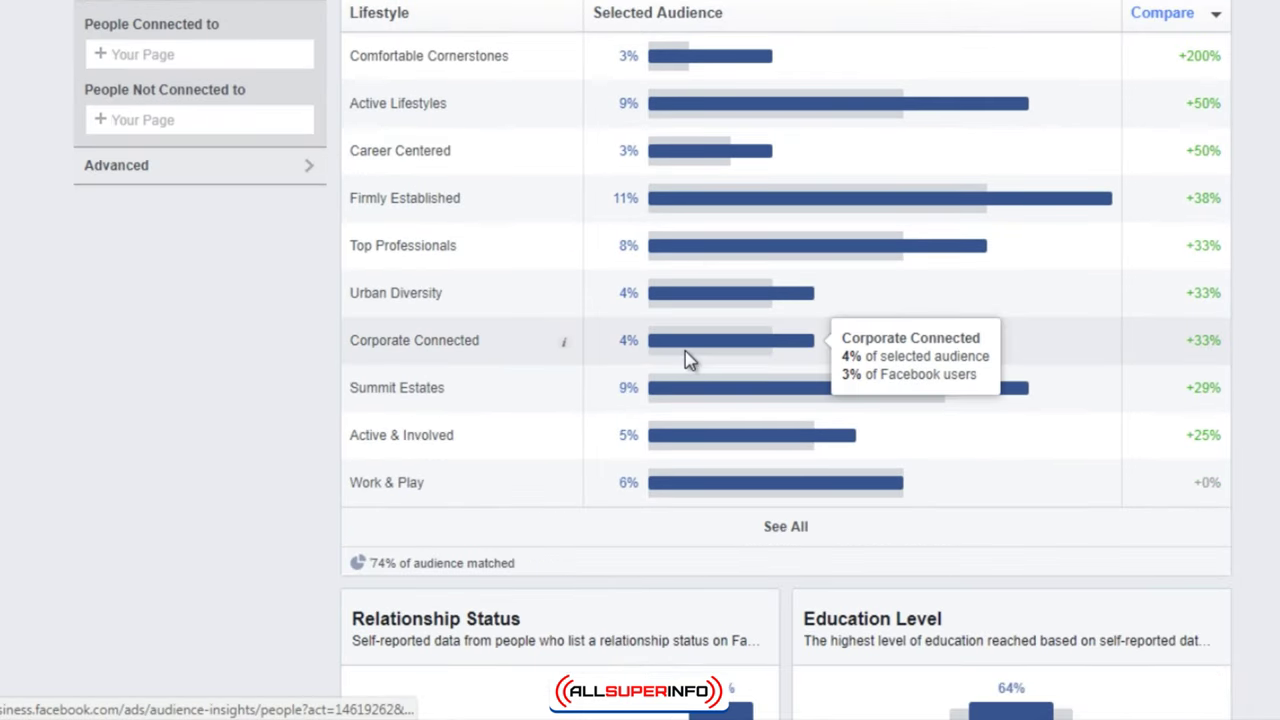
scroll(688, 360, down, 6)
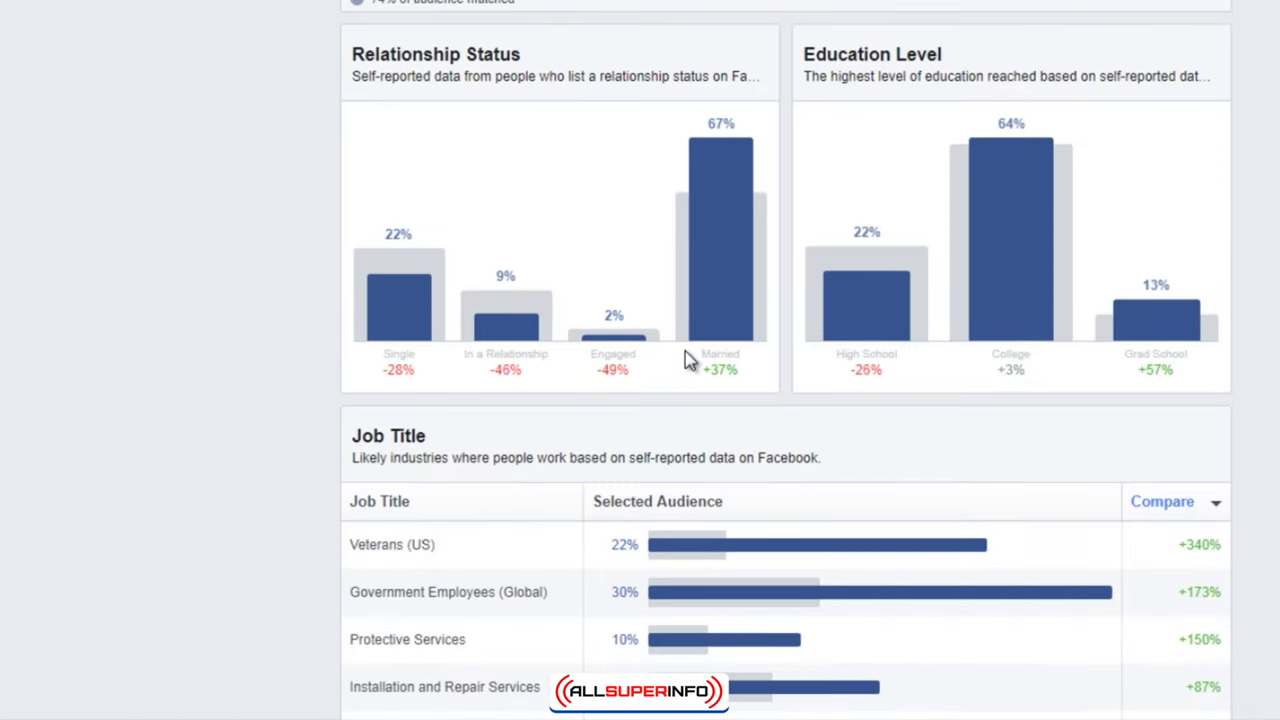
mouse_move(740, 253)
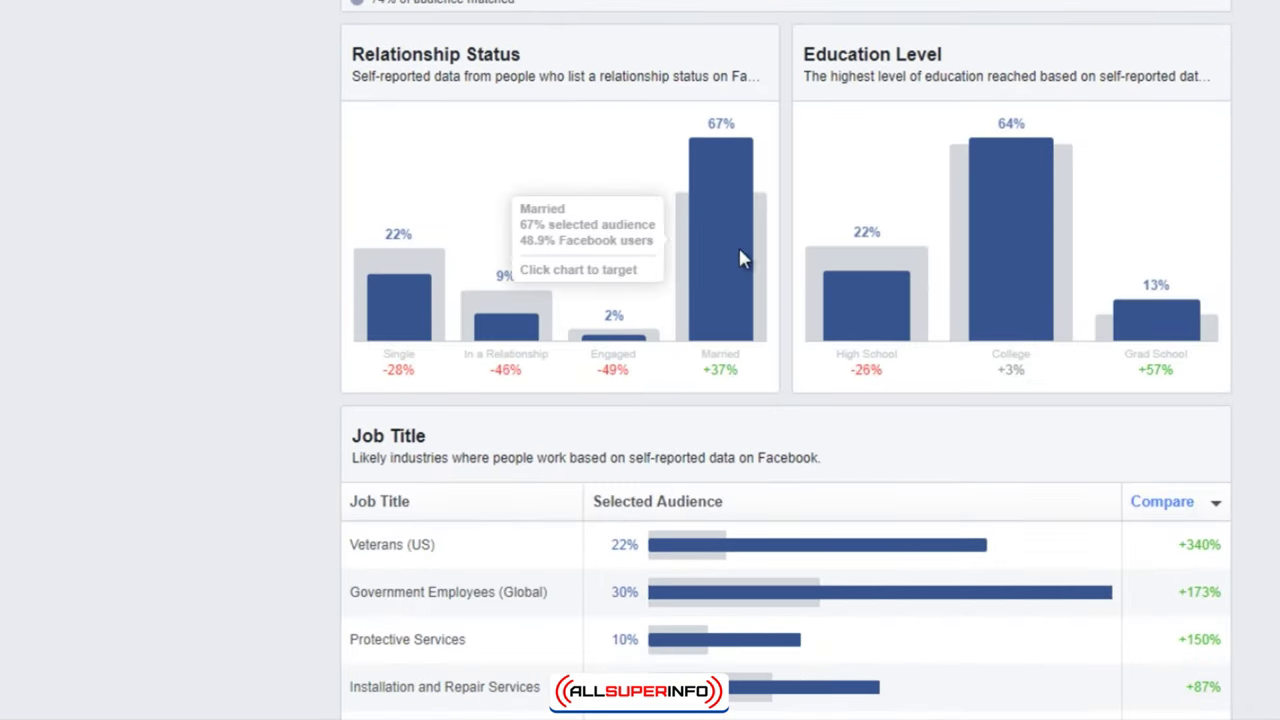
scroll(1022, 272, down, 4)
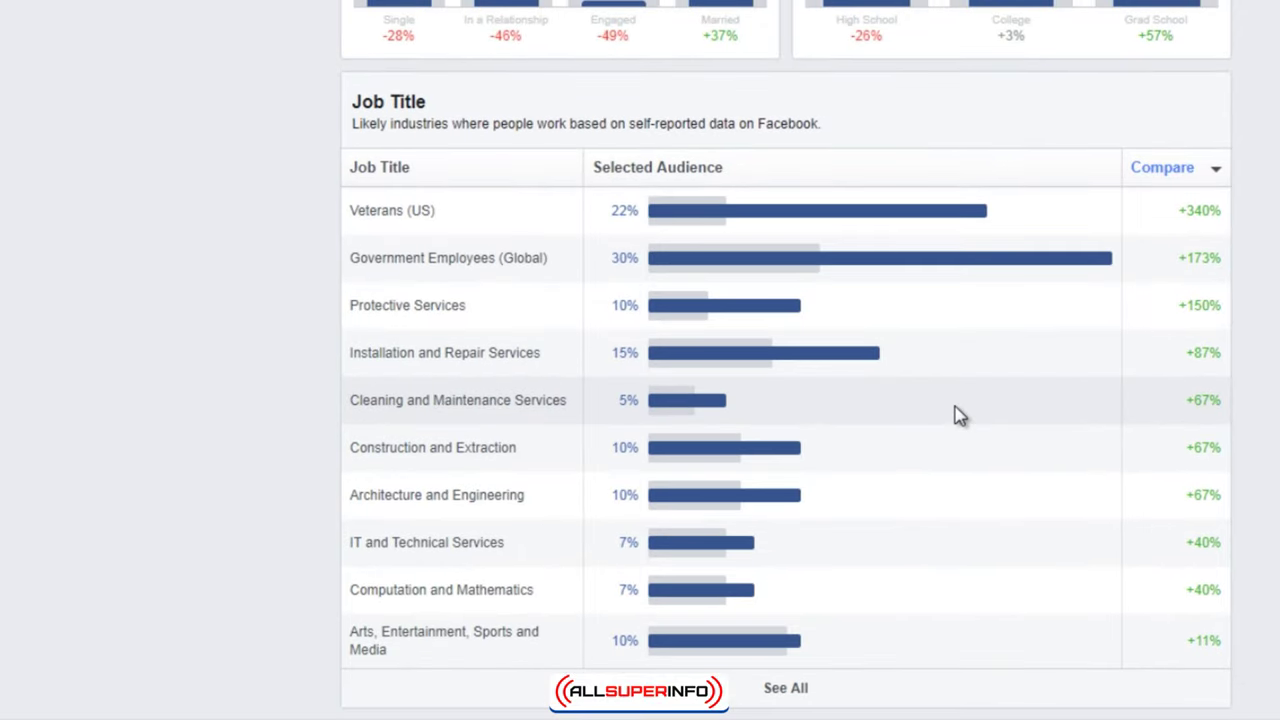